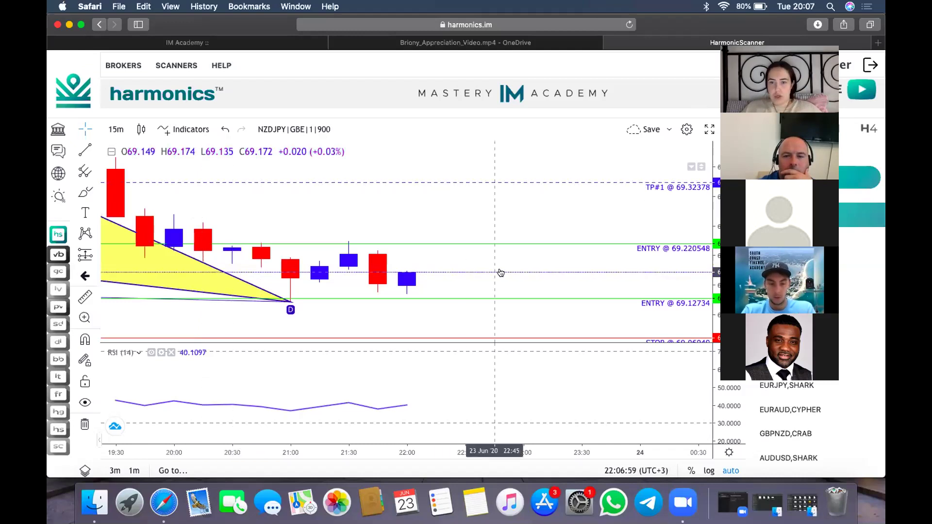
Open the Save dropdown on the NZDJPY chart to show the Save and Load Chart Layout options.
{"action": "left_click", "coordinate": [668, 131]}
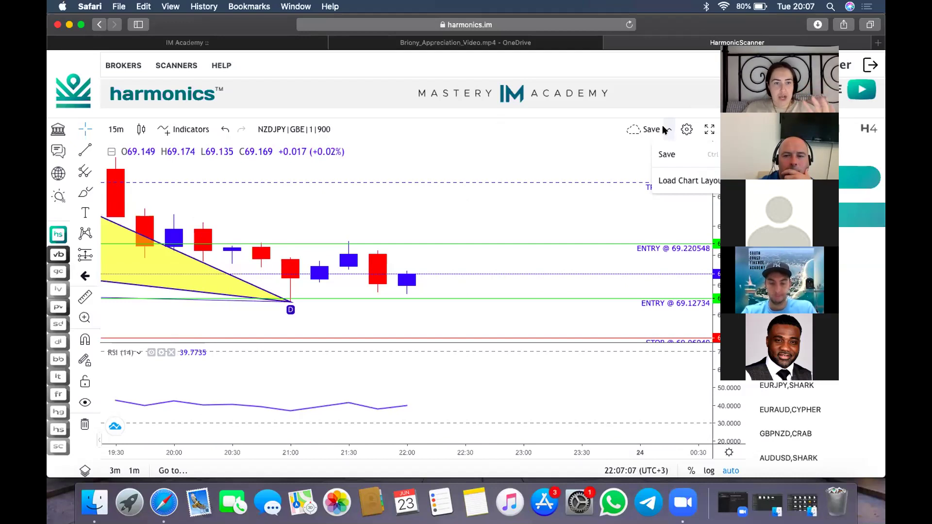
Load the Multi Fire layout (GBPJPY 1h deep crab) and delete its Bollinger Bands.
{"action": "left_click", "coordinate": [672, 180]}
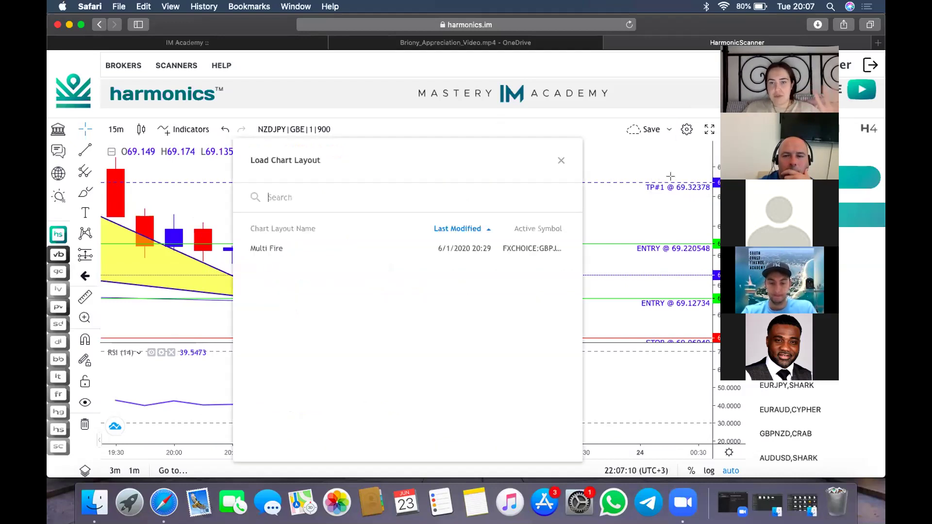
{"action": "left_click", "coordinate": [437, 249]}
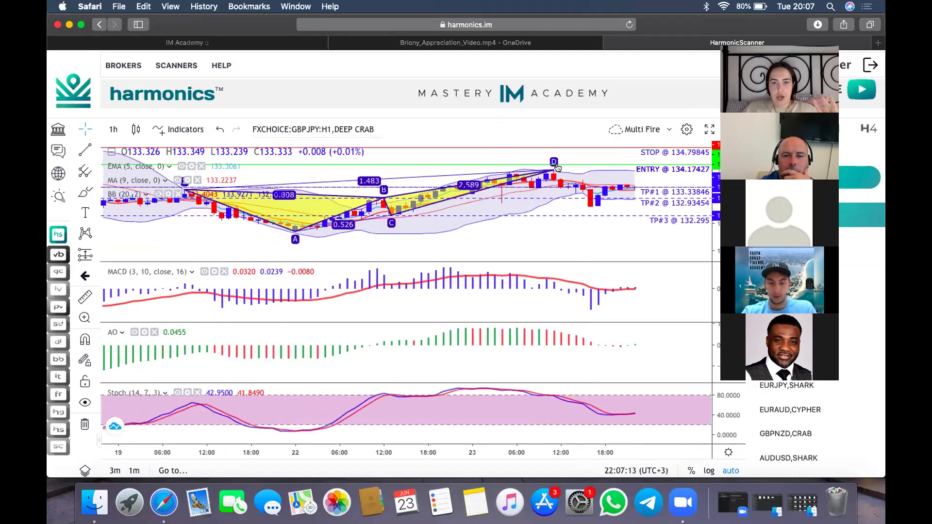
{"action": "left_click", "coordinate": [431, 234]}
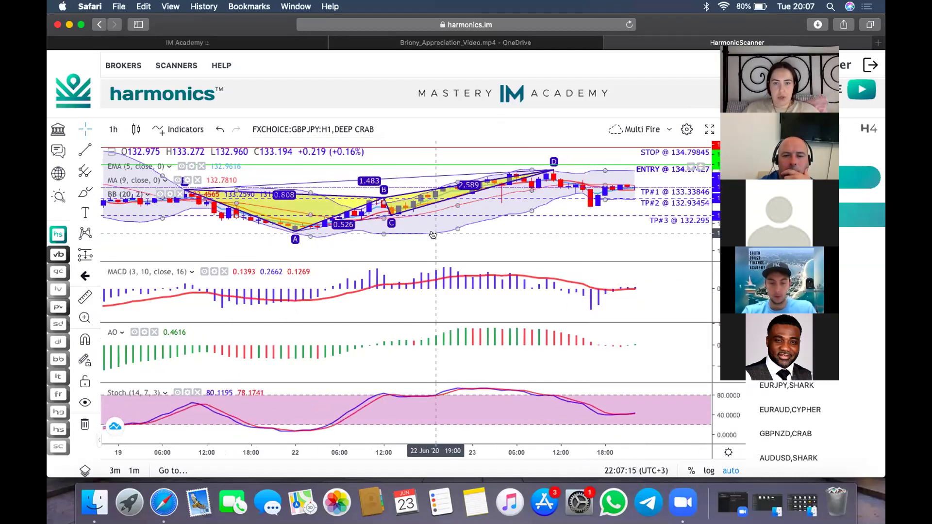
{"action": "key", "text": "Delete"}
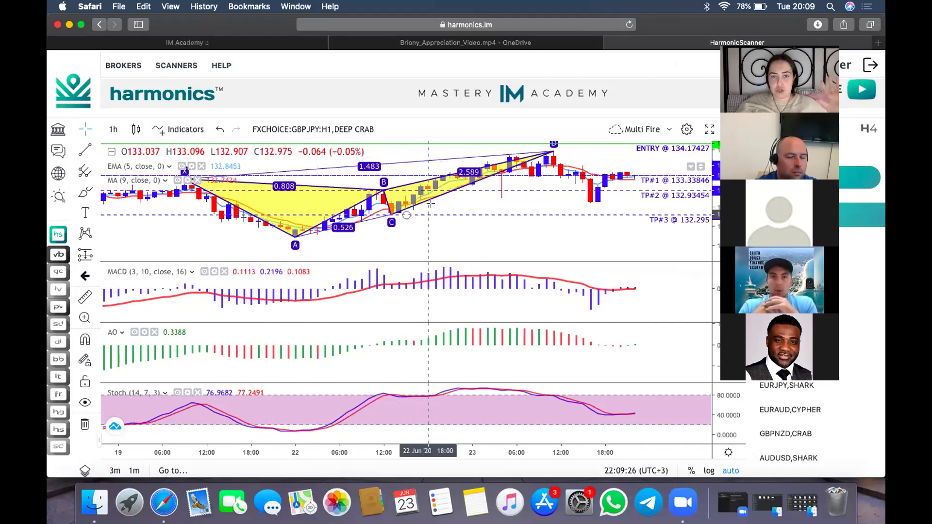
Maximise and restore the price, MACD, AO and Stochastic panes in turn.
{"action": "double_click", "coordinate": [472, 232]}
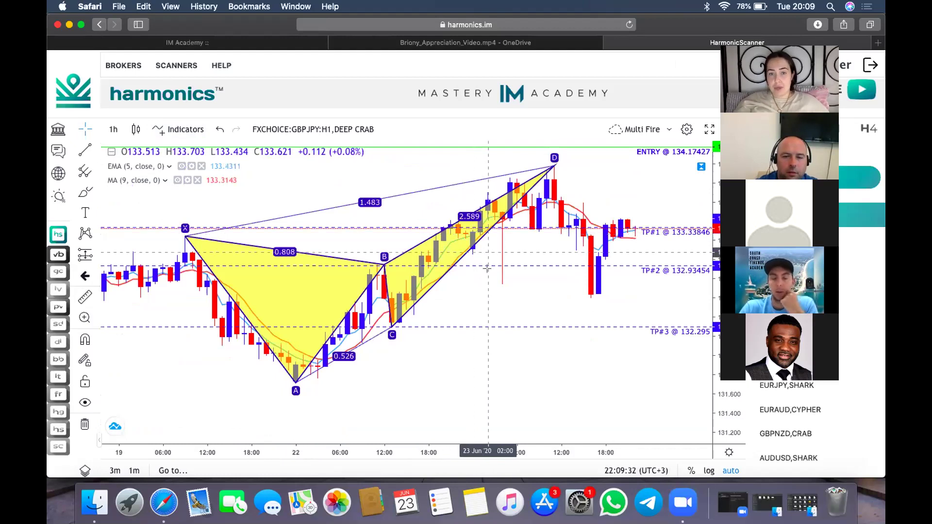
{"action": "double_click", "coordinate": [504, 306]}
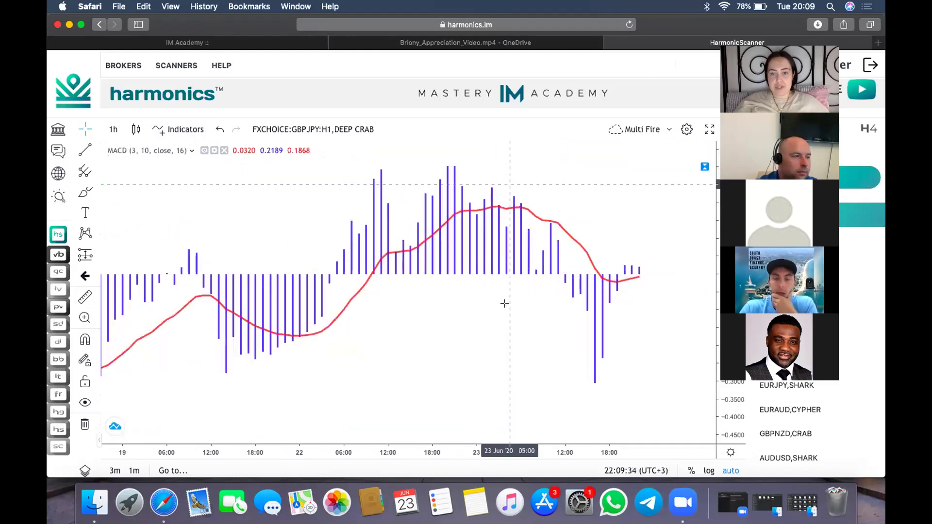
{"action": "double_click", "coordinate": [505, 303]}
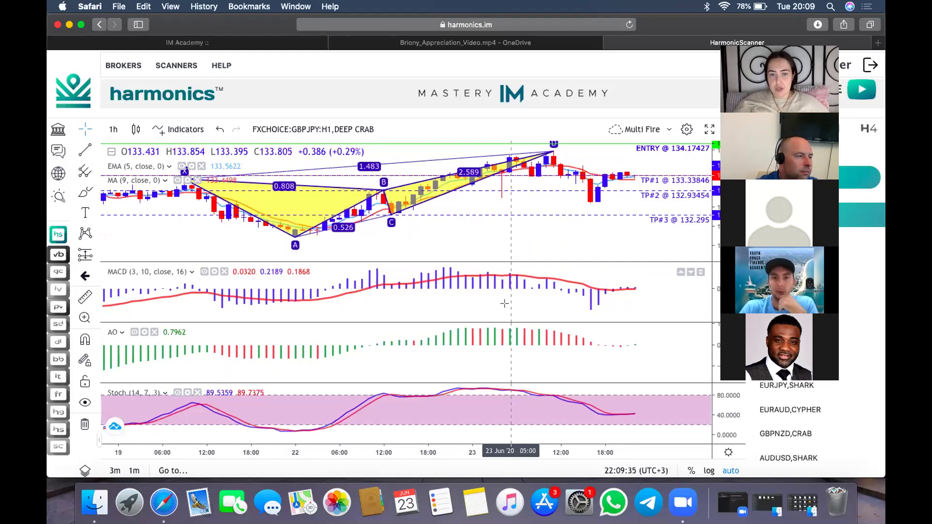
{"action": "double_click", "coordinate": [503, 364]}
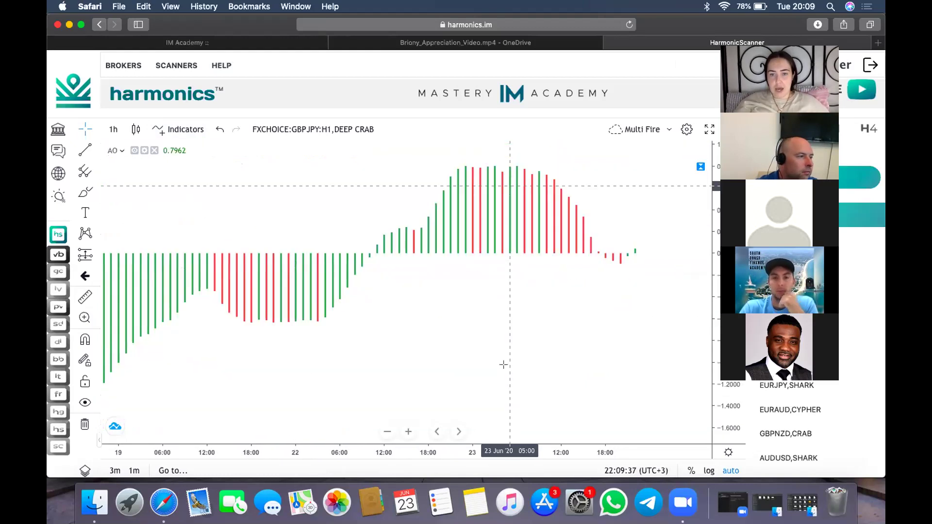
{"action": "double_click", "coordinate": [475, 305]}
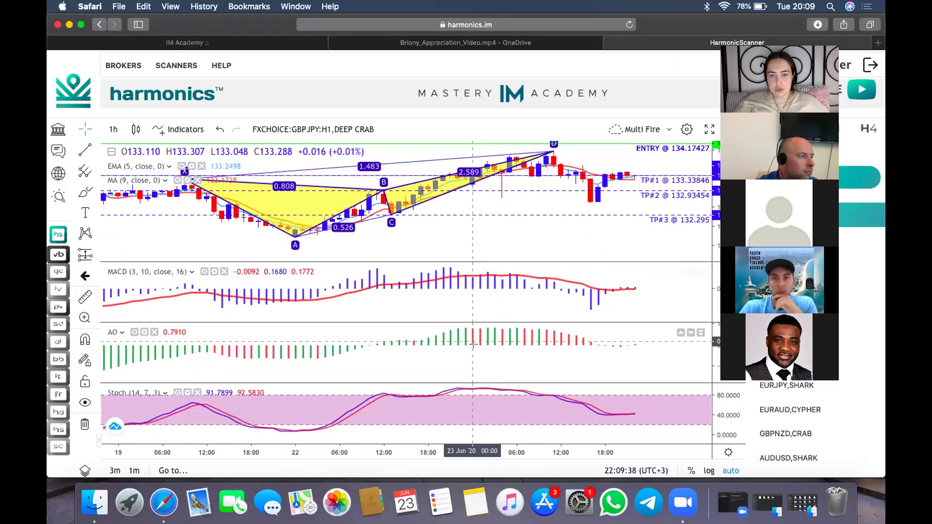
{"action": "double_click", "coordinate": [584, 385]}
{"action": "double_click", "coordinate": [546, 374]}
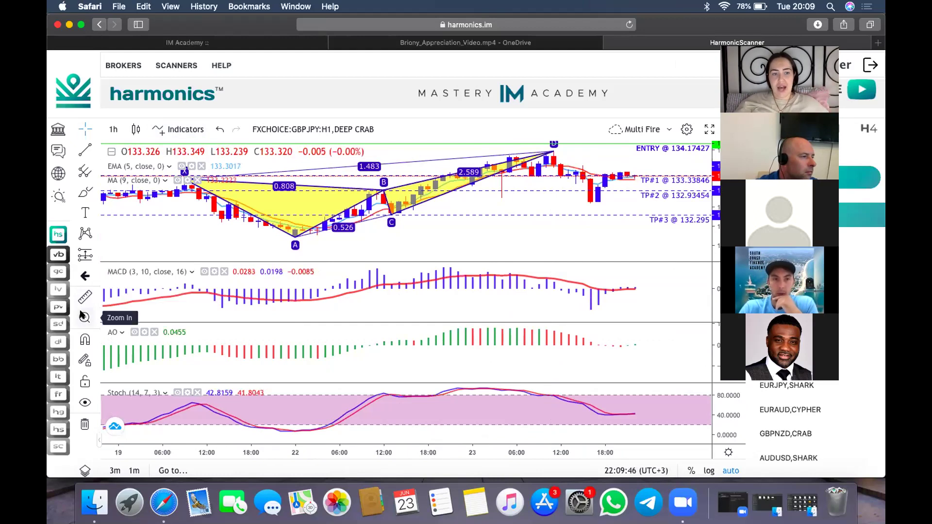
Zoom into the crab's later swings with the Zoom In tool, then back out.
{"action": "left_click", "coordinate": [83, 316]}
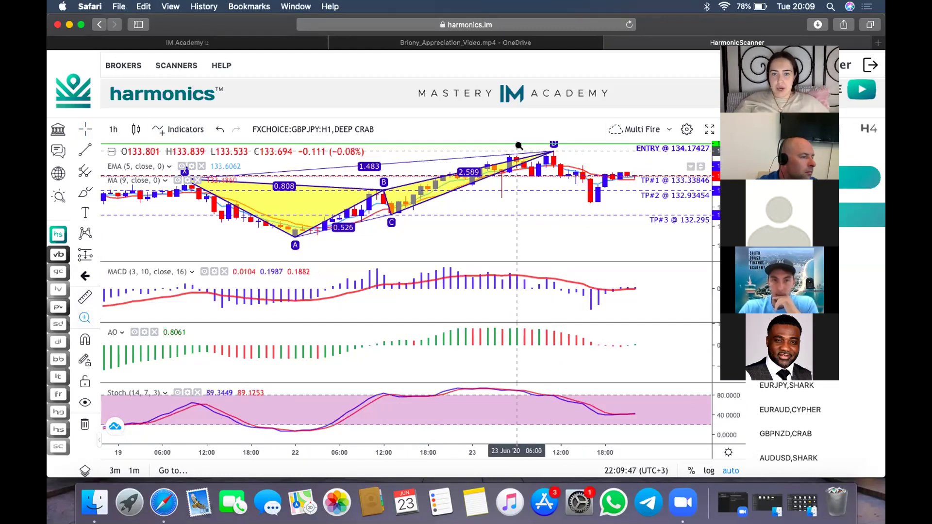
{"action": "left_click_drag", "start_coordinate": [519, 140], "coordinate": [577, 181]}
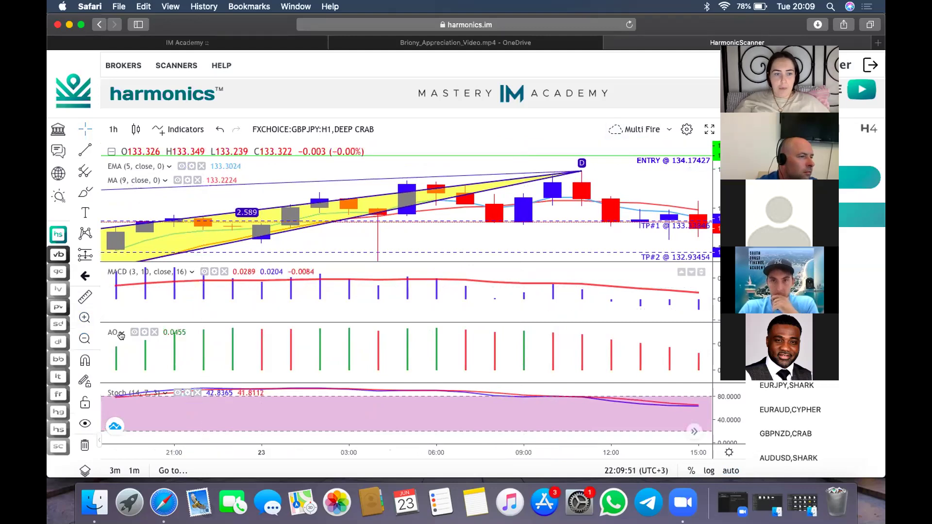
{"action": "left_click", "coordinate": [83, 336]}
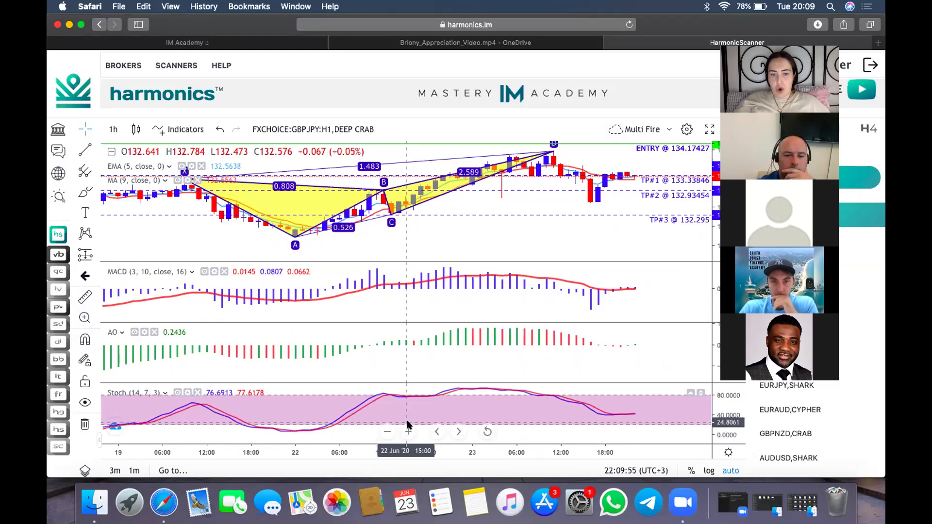
Zoom the chart out to show 9–24 June, then back in on the crab pattern.
{"action": "mouse_move", "coordinate": [388, 428]}
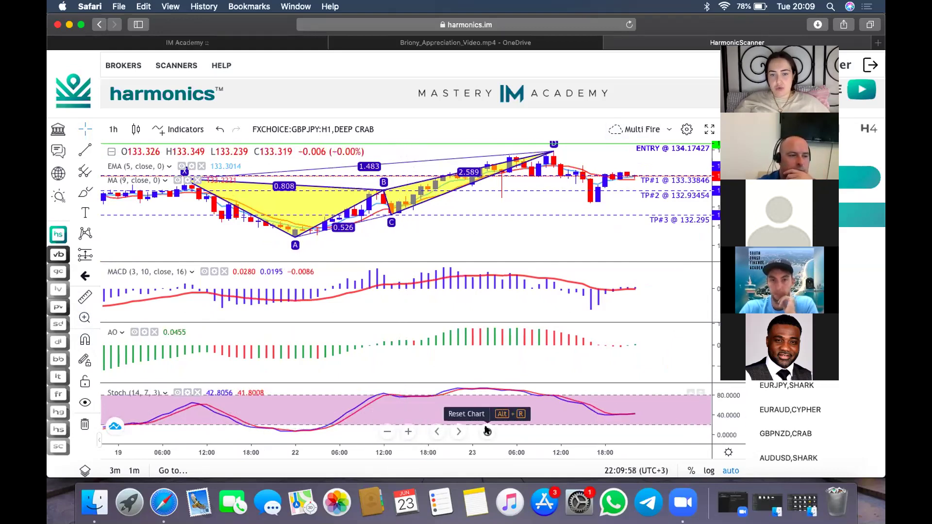
{"action": "left_click", "coordinate": [387, 431]}
{"action": "left_click", "coordinate": [387, 431]}
{"action": "left_click", "coordinate": [387, 431]}
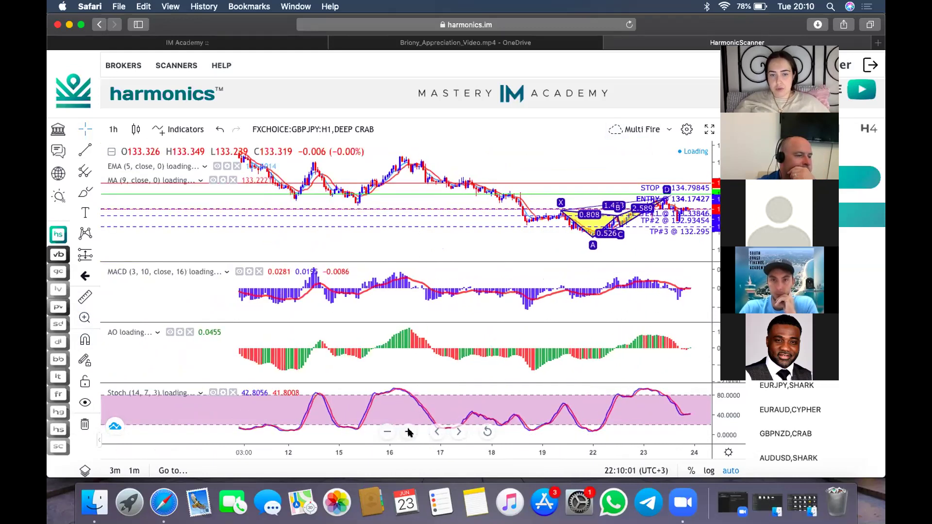
{"action": "left_click", "coordinate": [408, 432]}
{"action": "left_click", "coordinate": [408, 432]}
{"action": "left_click", "coordinate": [409, 431]}
{"action": "left_click", "coordinate": [408, 432]}
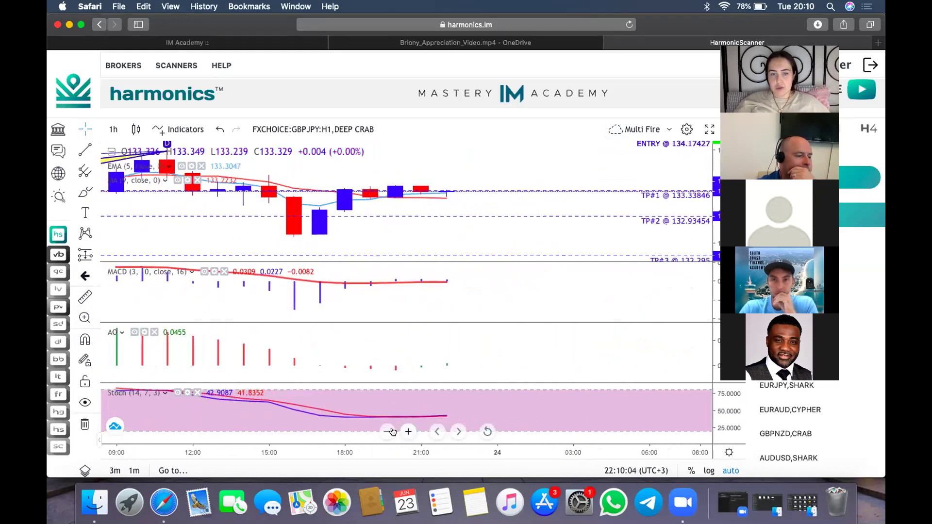
{"action": "left_click", "coordinate": [387, 431]}
{"action": "left_click", "coordinate": [388, 432]}
{"action": "left_click", "coordinate": [388, 432]}
{"action": "left_click", "coordinate": [387, 431]}
{"action": "left_click", "coordinate": [387, 432]}
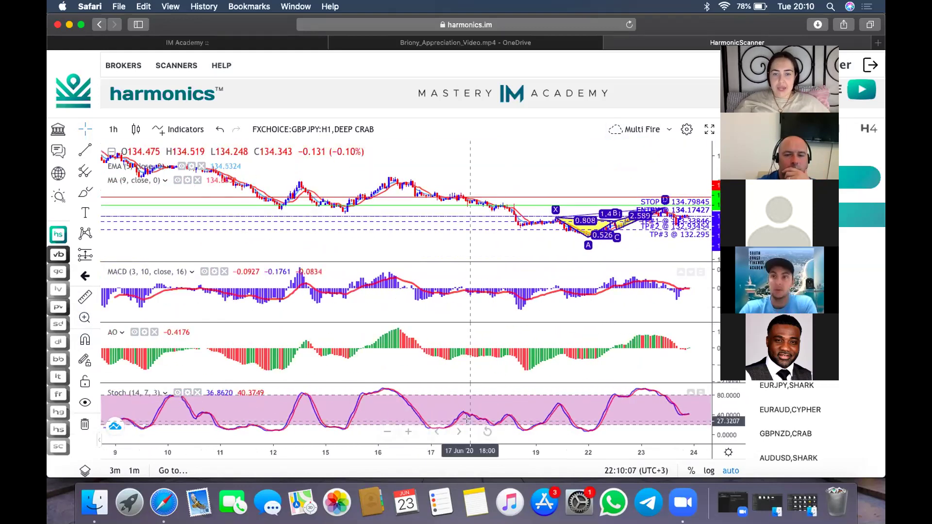
{"action": "left_click", "coordinate": [408, 431]}
{"action": "left_click", "coordinate": [408, 431]}
{"action": "left_click", "coordinate": [408, 432]}
{"action": "left_click", "coordinate": [408, 431]}
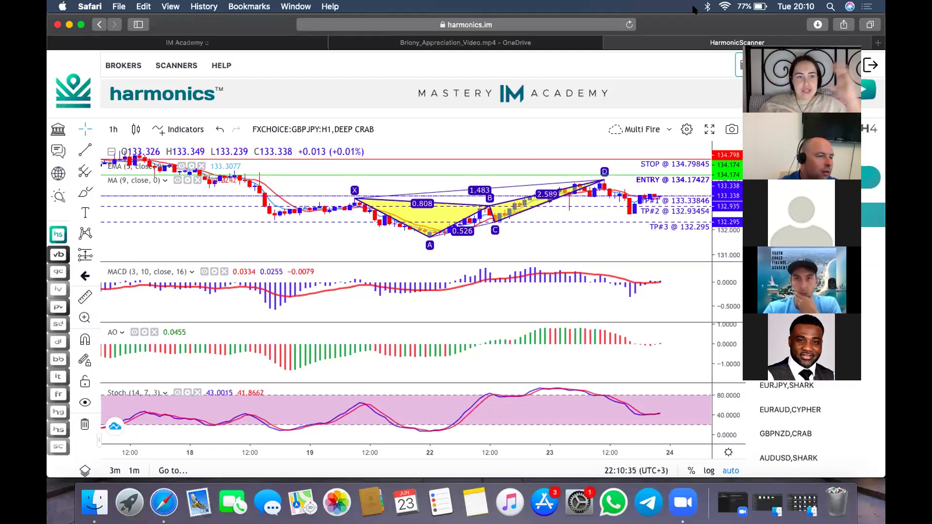
Circle point D with a magenta Brush loop at the thickest width, replacing the thin first attempt.
{"action": "left_click", "coordinate": [85, 193]}
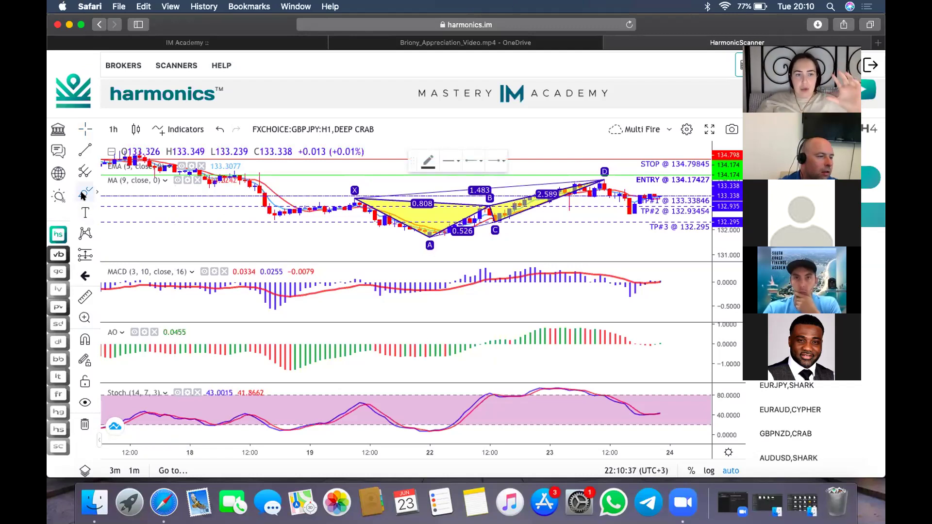
{"action": "left_click", "coordinate": [427, 160]}
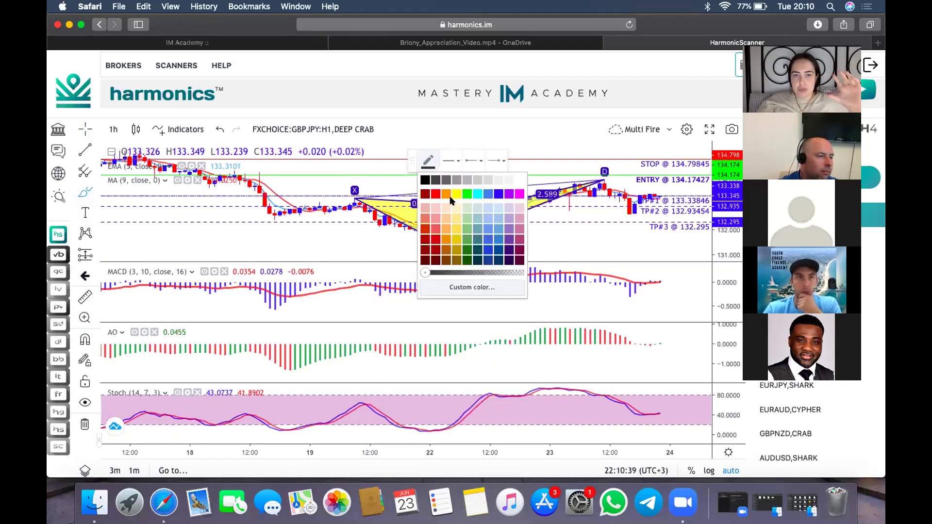
{"action": "left_click", "coordinate": [519, 194]}
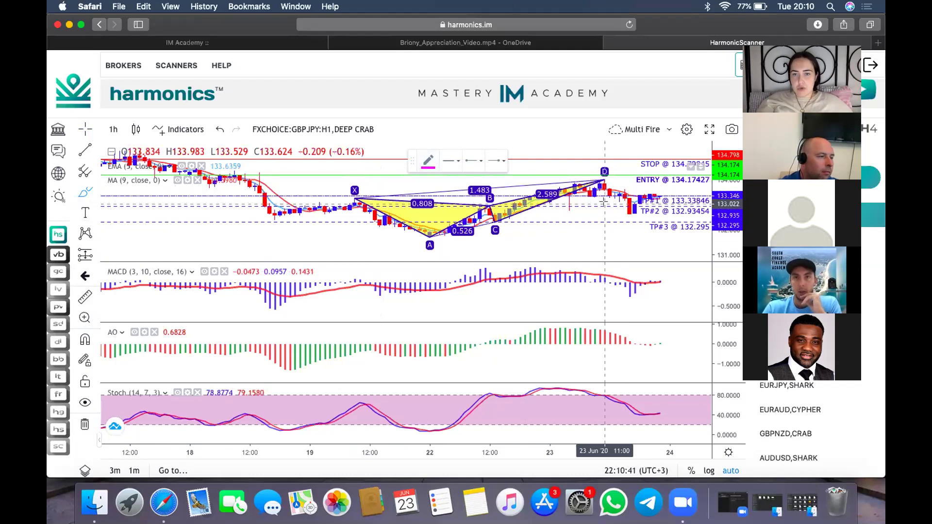
{"action": "mouse_move", "coordinate": [604, 173]}
{"action": "left_mouse_down"}
{"action": "mouse_move", "coordinate": [589, 181]}
{"action": "mouse_move", "coordinate": [598, 198]}
{"action": "mouse_move", "coordinate": [623, 194]}
{"action": "mouse_move", "coordinate": [630, 182]}
{"action": "left_mouse_up"}
{"action": "left_click", "coordinate": [450, 161]}
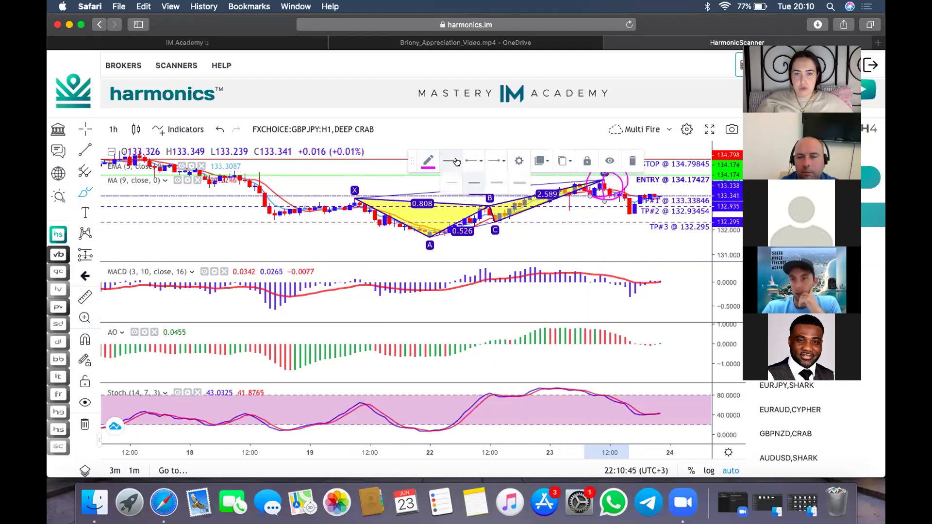
{"action": "left_click", "coordinate": [520, 181]}
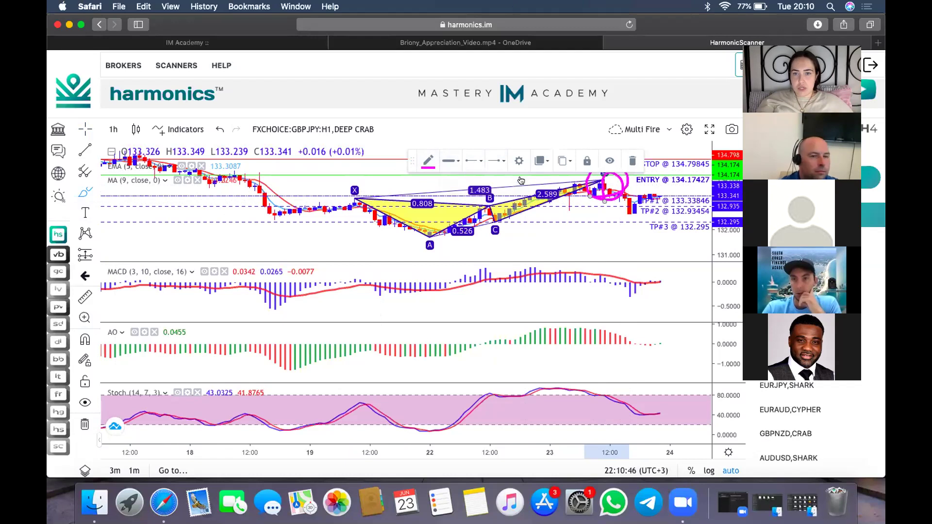
{"action": "left_click", "coordinate": [632, 160]}
{"action": "mouse_move", "coordinate": [589, 172]}
{"action": "left_mouse_down"}
{"action": "mouse_move", "coordinate": [610, 194]}
{"action": "mouse_move", "coordinate": [622, 176]}
{"action": "mouse_move", "coordinate": [588, 172]}
{"action": "left_mouse_up"}
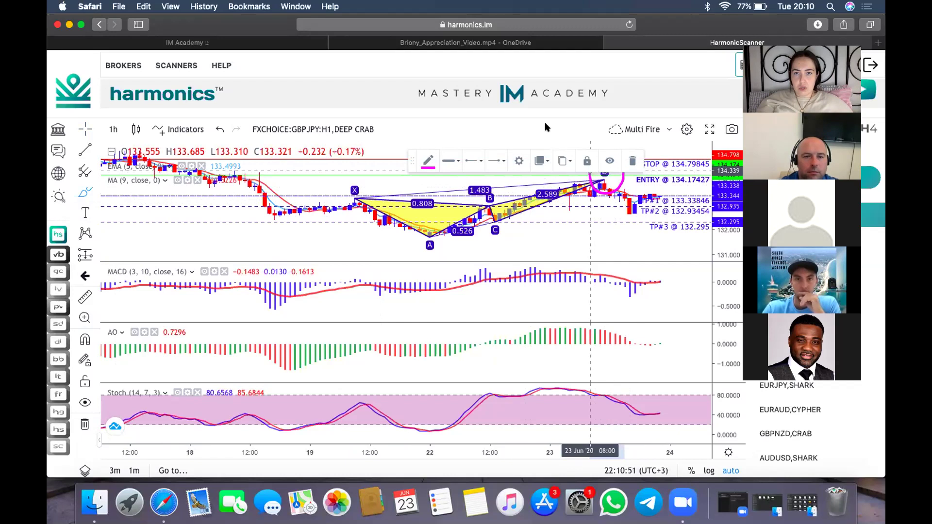
{"action": "left_click_drag", "start_coordinate": [410, 153], "coordinate": [386, 116]}
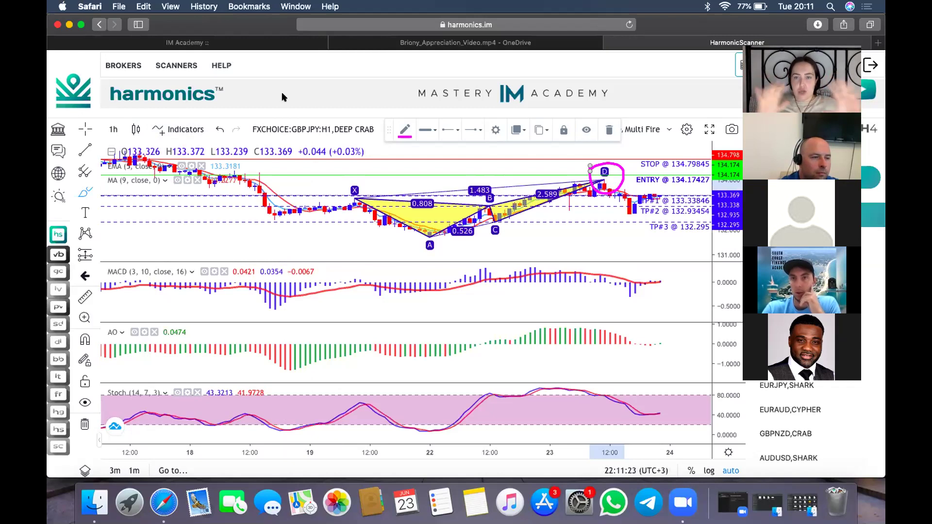
Draw a rectangle zone from point D back to 11 Jun and stretch it down to about 132.69.
{"action": "left_click", "coordinate": [96, 192]}
{"action": "left_click", "coordinate": [126, 220]}
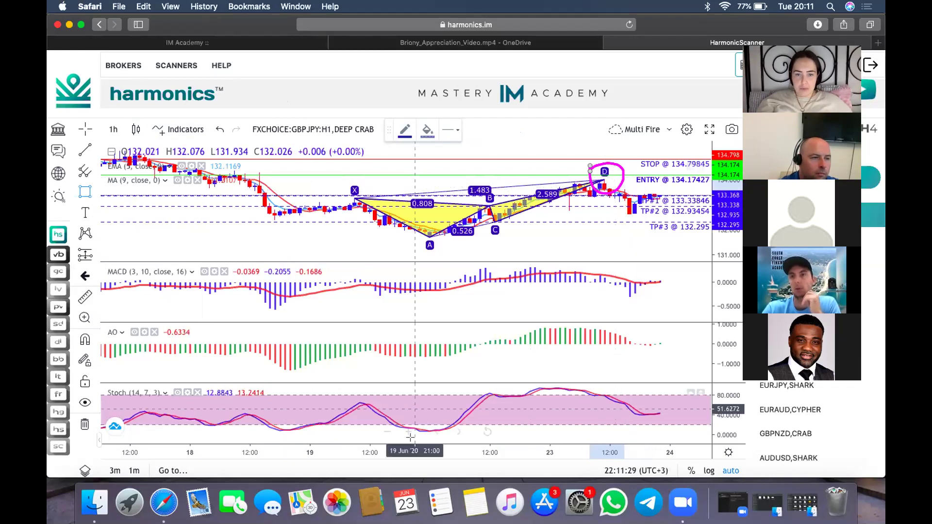
{"action": "left_click", "coordinate": [387, 432]}
{"action": "left_click", "coordinate": [387, 432]}
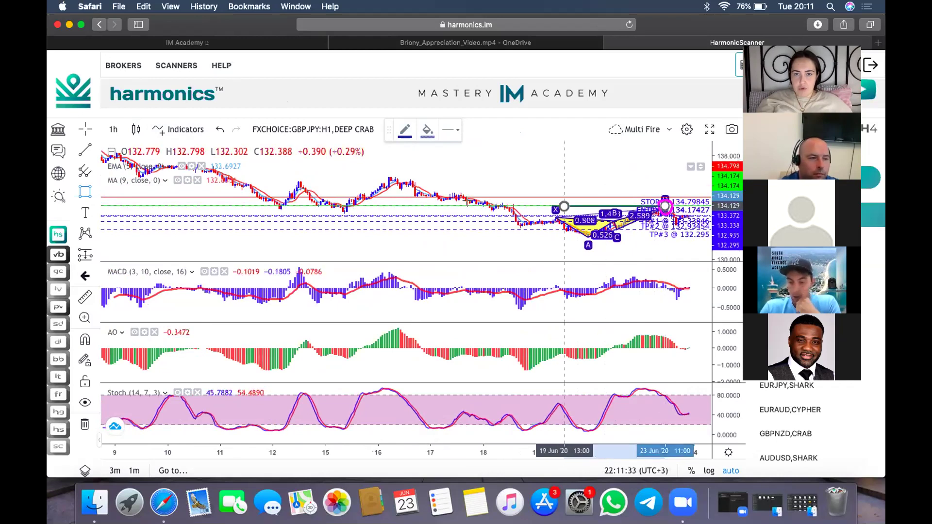
{"action": "left_click_drag", "start_coordinate": [362, 206], "coordinate": [259, 212]}
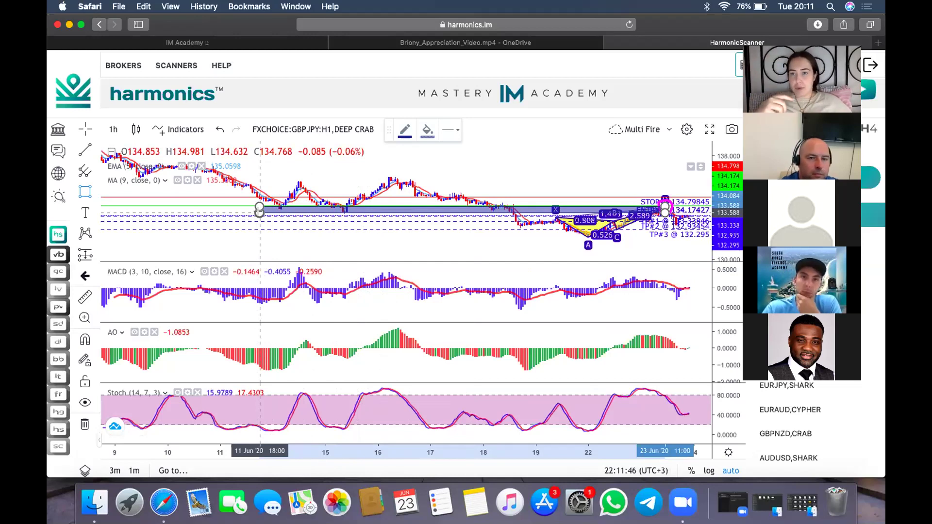
{"action": "left_click", "coordinate": [259, 212]}
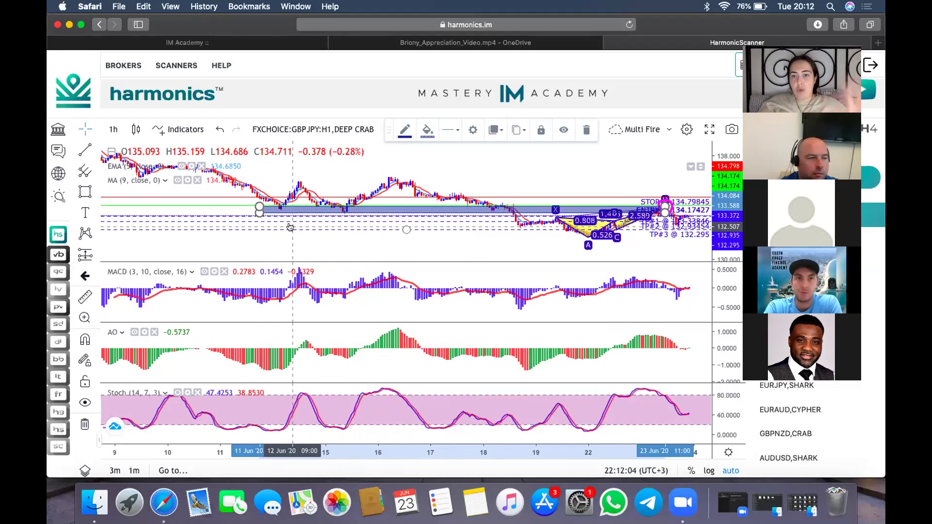
{"action": "mouse_move", "coordinate": [259, 214]}
{"action": "left_mouse_down"}
{"action": "mouse_move", "coordinate": [258, 226]}
{"action": "mouse_move", "coordinate": [252, 210]}
{"action": "left_mouse_up"}
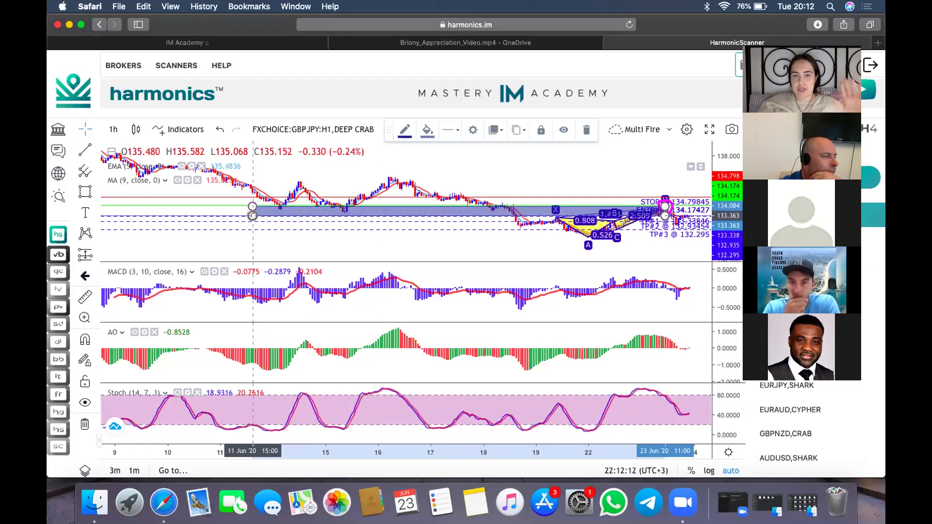
Finish placing the rectangle zone, then zoom in and back out to inspect the deep crab pattern.
{"action": "left_click", "coordinate": [295, 237]}
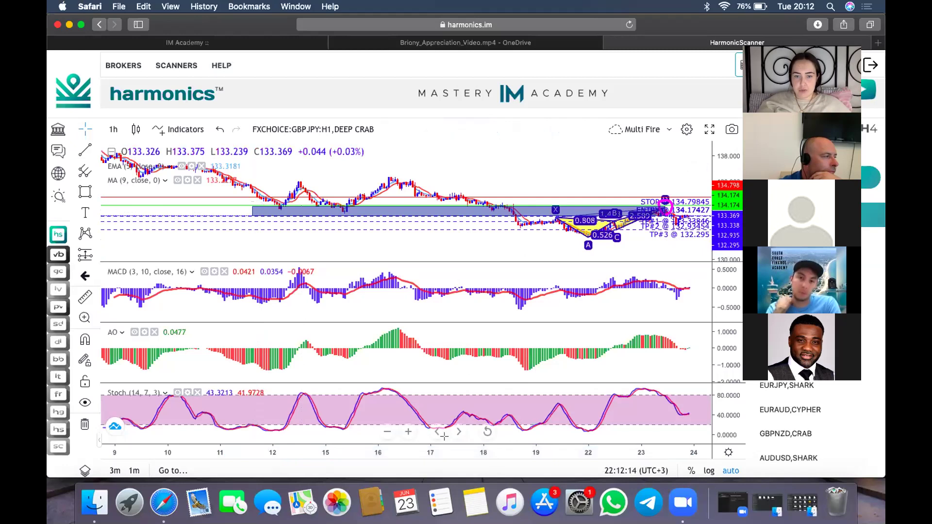
{"action": "left_click", "coordinate": [407, 431]}
{"action": "left_click", "coordinate": [406, 431]}
{"action": "left_click", "coordinate": [489, 206]}
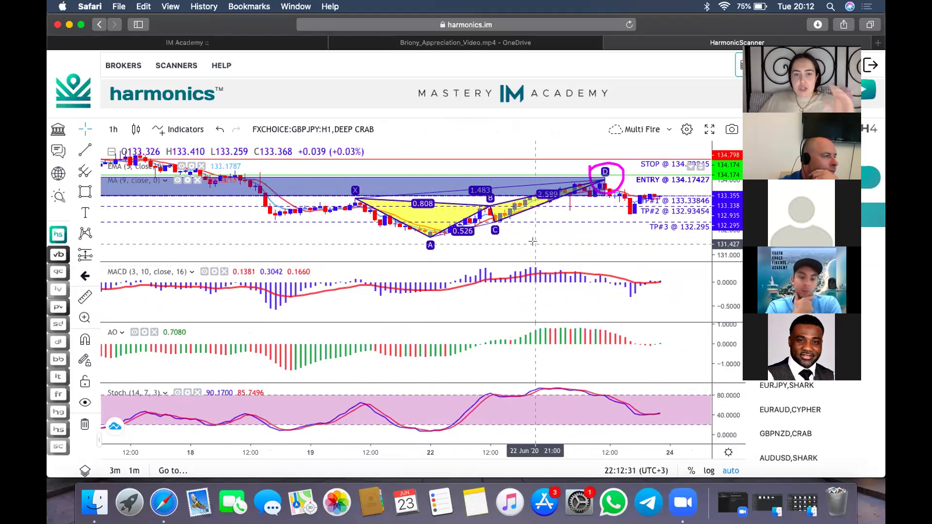
{"action": "left_click", "coordinate": [387, 430]}
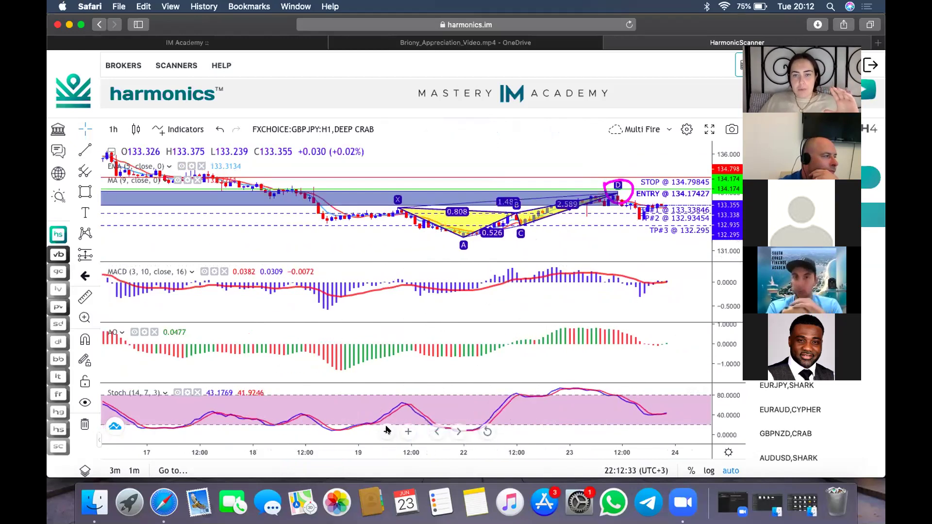
{"action": "left_click", "coordinate": [387, 430]}
{"action": "left_click", "coordinate": [387, 430]}
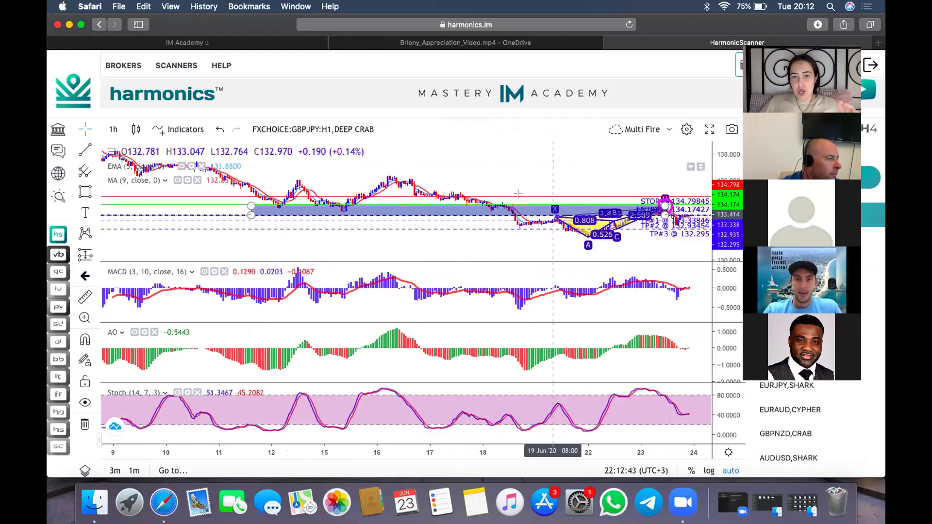
{"action": "left_click", "coordinate": [92, 189]}
Brush pink marks on point X and circles around the 18, 15 and 12 June swings.
{"action": "left_click", "coordinate": [133, 191]}
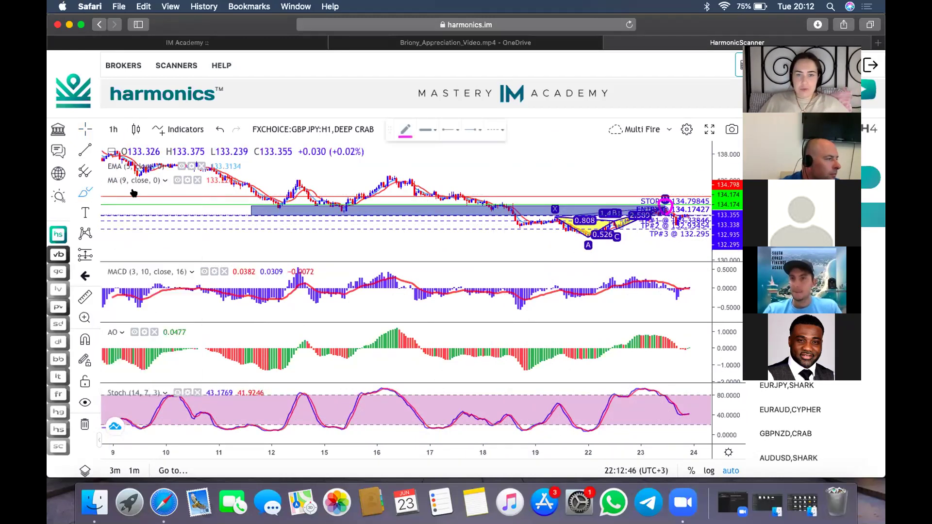
{"action": "left_click", "coordinate": [549, 209]}
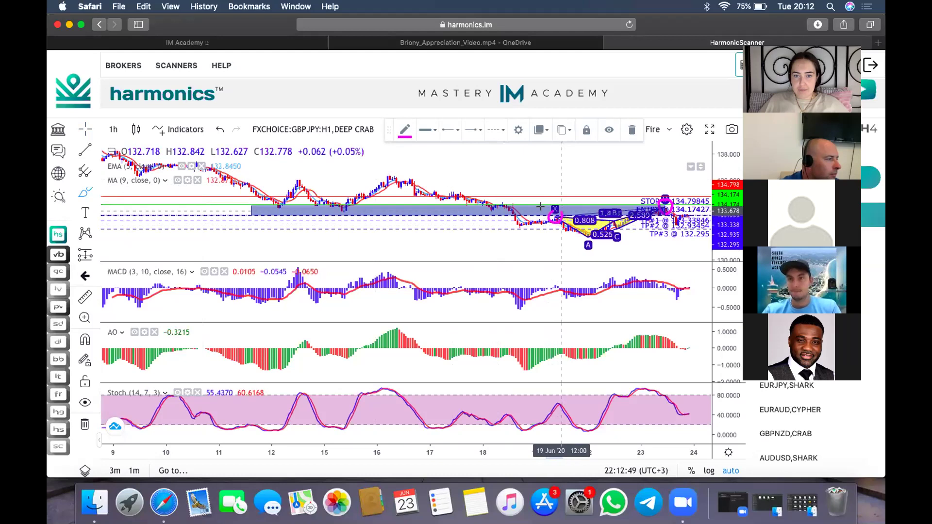
{"action": "mouse_move", "coordinate": [483, 203]}
{"action": "left_mouse_down"}
{"action": "mouse_move", "coordinate": [528, 216]}
{"action": "mouse_move", "coordinate": [501, 199]}
{"action": "left_mouse_up"}
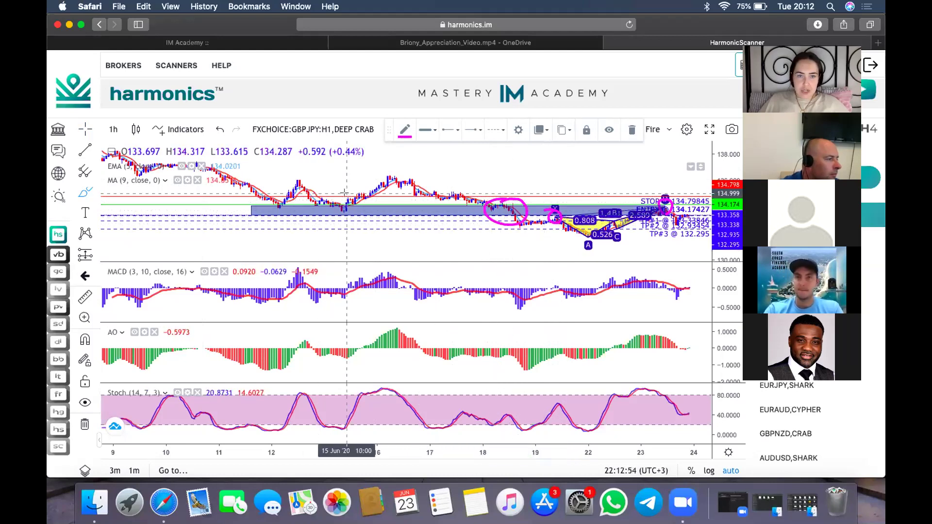
{"action": "left_click_drag", "start_coordinate": [344, 210], "coordinate": [346, 199]}
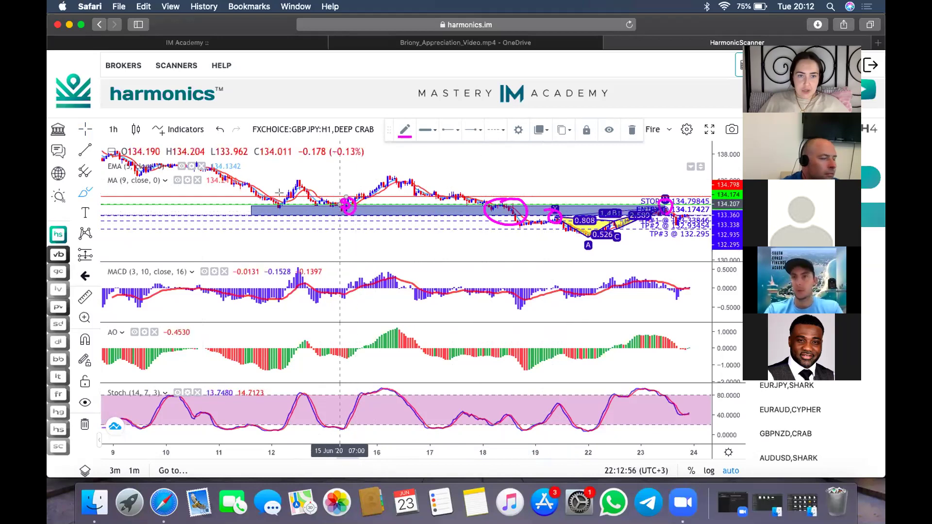
{"action": "mouse_move", "coordinate": [278, 191]}
{"action": "left_mouse_down"}
{"action": "mouse_move", "coordinate": [286, 213]}
{"action": "mouse_move", "coordinate": [291, 197]}
{"action": "left_mouse_up"}
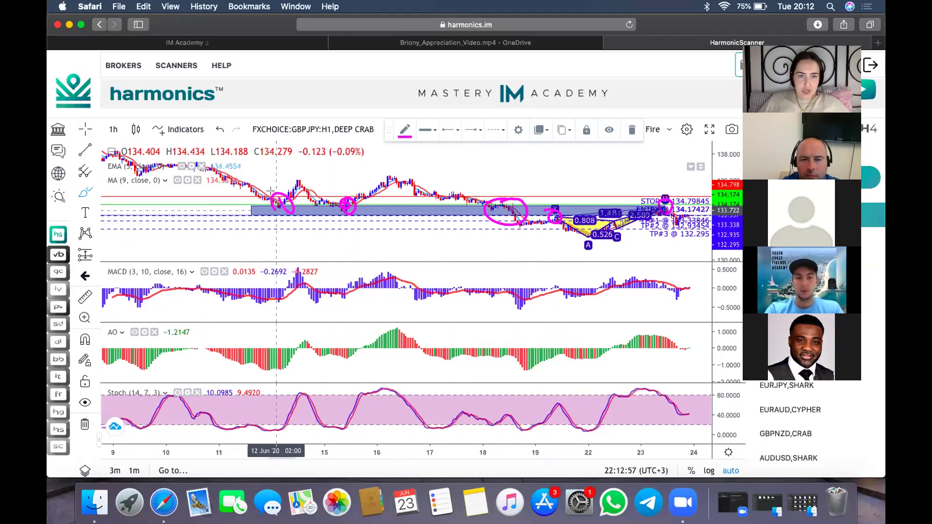
{"action": "left_click", "coordinate": [387, 432]}
{"action": "left_click", "coordinate": [387, 432]}
{"action": "left_click", "coordinate": [387, 432]}
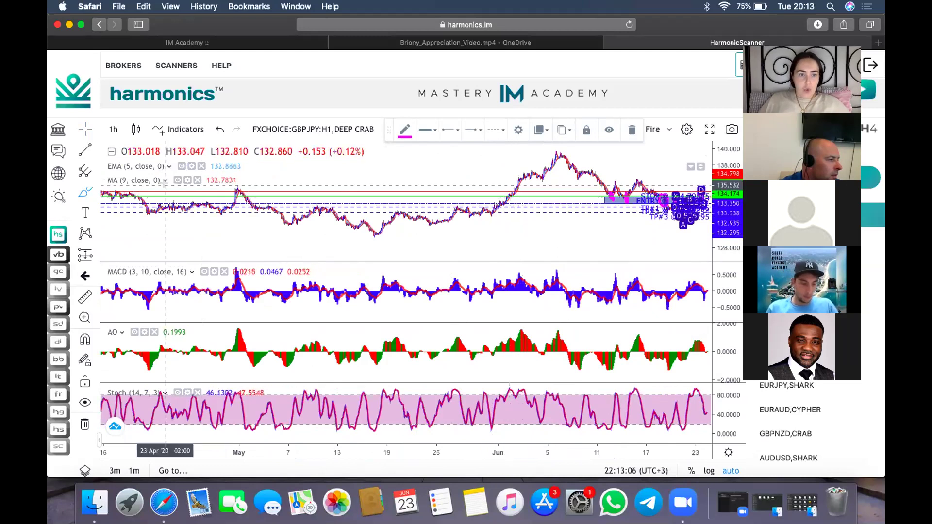
Circle the early-June breakout and late-April high in pink, then zoom back in toward mid-June.
{"action": "mouse_move", "coordinate": [509, 184]}
{"action": "left_mouse_down"}
{"action": "mouse_move", "coordinate": [512, 206]}
{"action": "mouse_move", "coordinate": [513, 186]}
{"action": "left_mouse_up"}
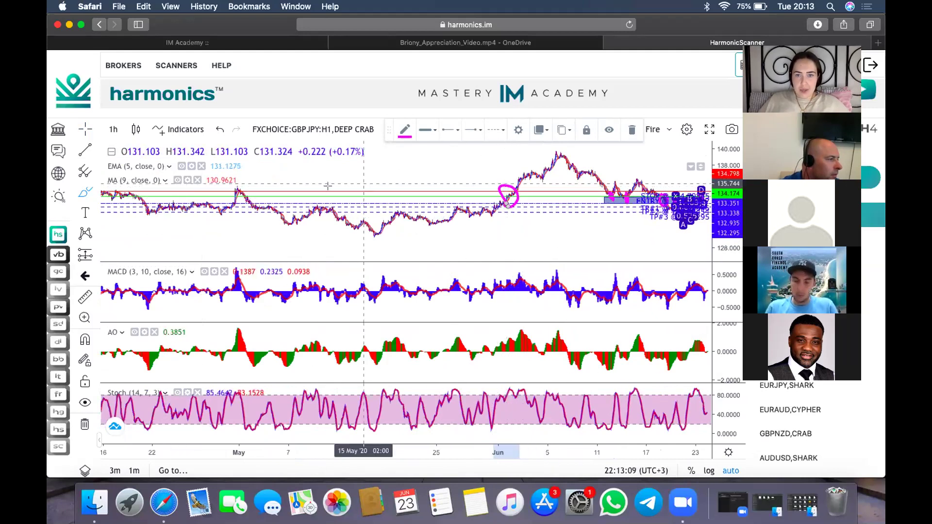
{"action": "mouse_move", "coordinate": [272, 190]}
{"action": "left_mouse_down"}
{"action": "mouse_move", "coordinate": [228, 199]}
{"action": "mouse_move", "coordinate": [243, 216]}
{"action": "mouse_move", "coordinate": [290, 194]}
{"action": "mouse_move", "coordinate": [223, 197]}
{"action": "left_mouse_up"}
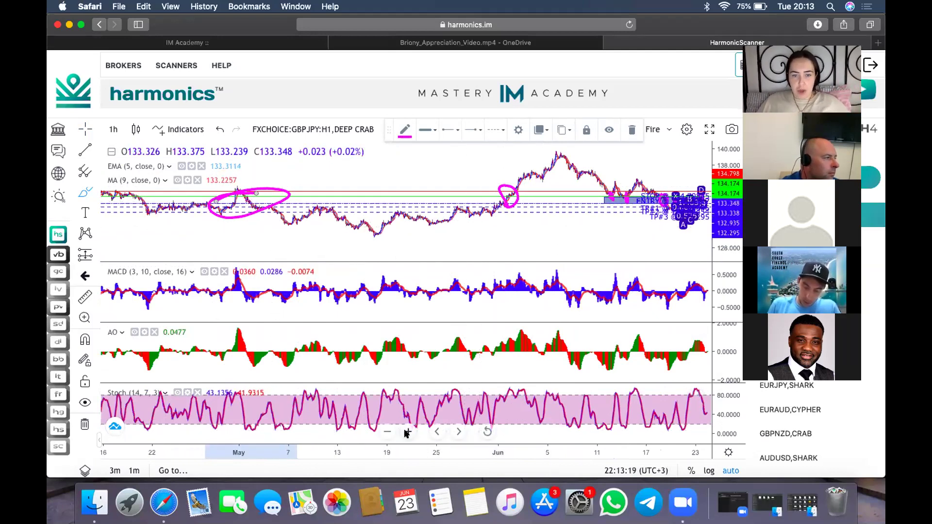
{"action": "left_click", "coordinate": [407, 431]}
{"action": "left_click", "coordinate": [407, 432]}
{"action": "left_click", "coordinate": [407, 432]}
{"action": "left_click", "coordinate": [407, 432]}
{"action": "left_click", "coordinate": [407, 432]}
{"action": "left_click", "coordinate": [406, 432]}
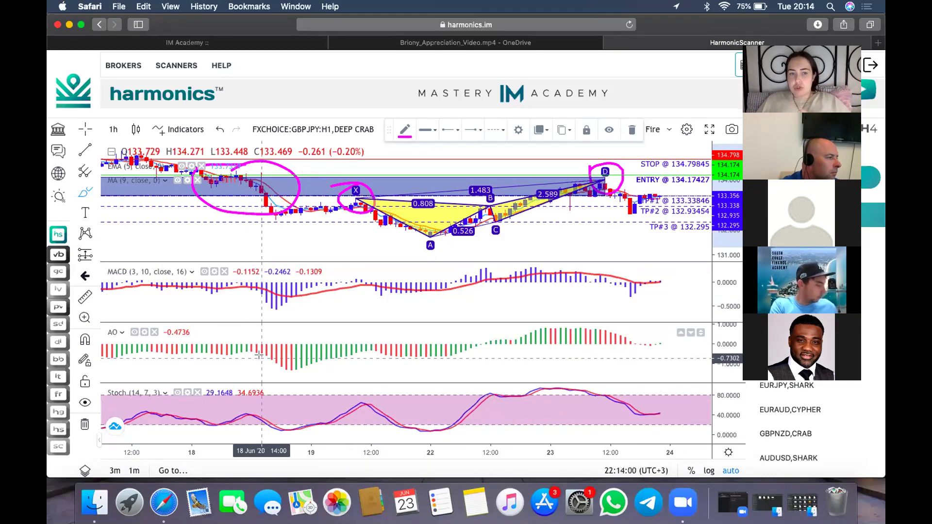
Draw a trendline from point D to point X, then make it thicker and green.
{"action": "left_click", "coordinate": [85, 150]}
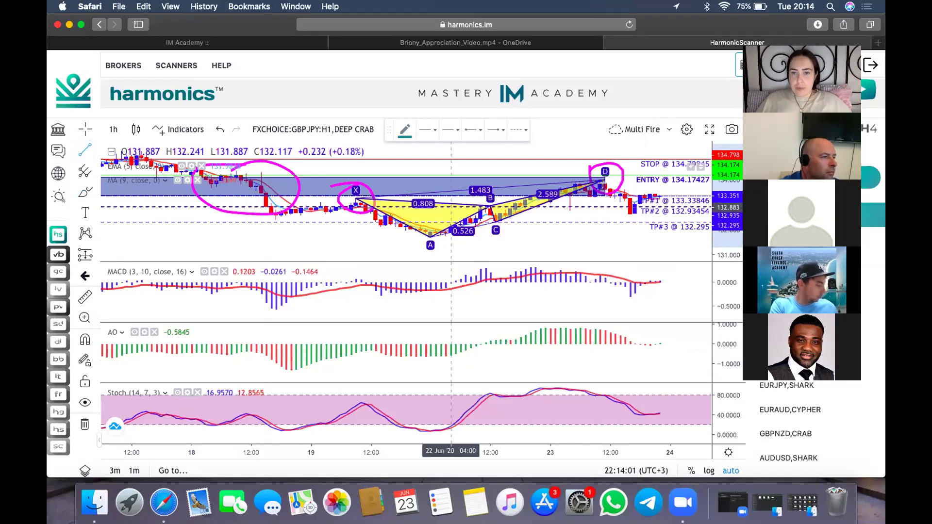
{"action": "left_click", "coordinate": [601, 179]}
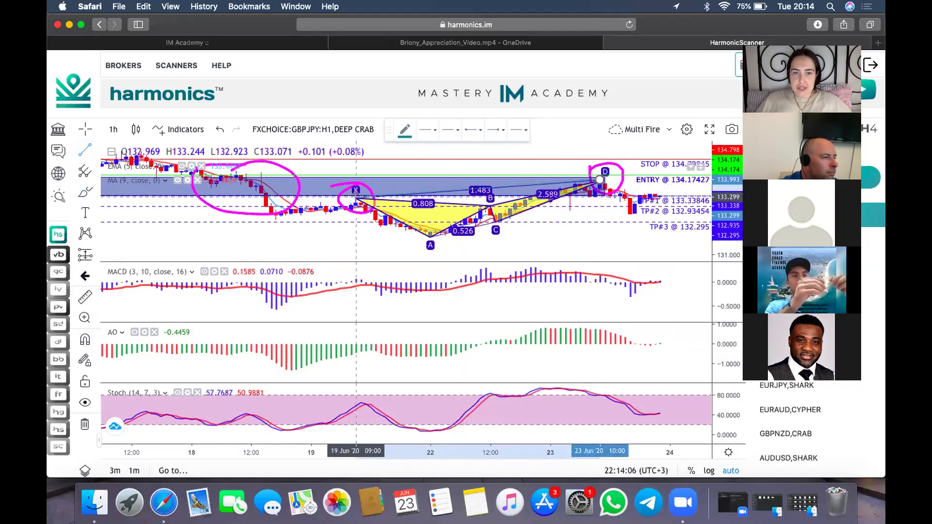
{"action": "left_click", "coordinate": [355, 191]}
{"action": "left_click", "coordinate": [404, 130]}
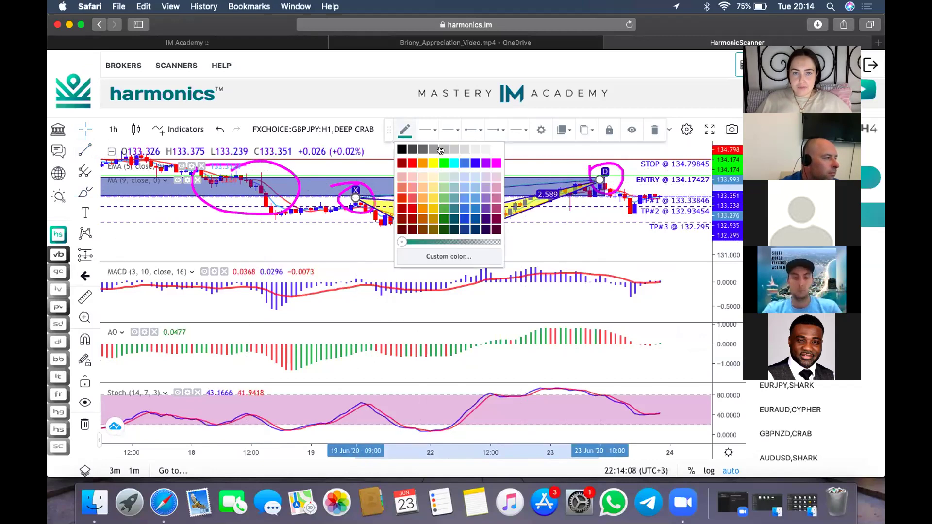
{"action": "left_click", "coordinate": [431, 133]}
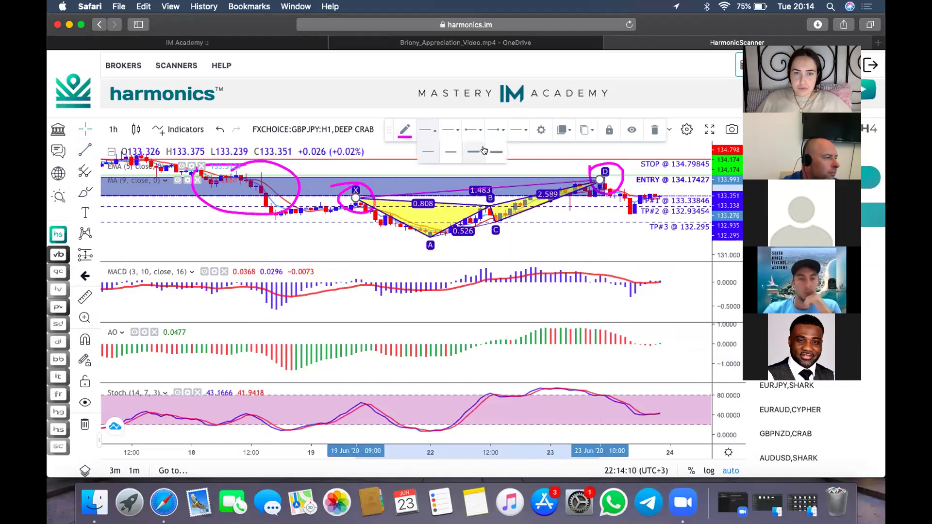
{"action": "left_click", "coordinate": [470, 150]}
{"action": "left_click", "coordinate": [406, 131]}
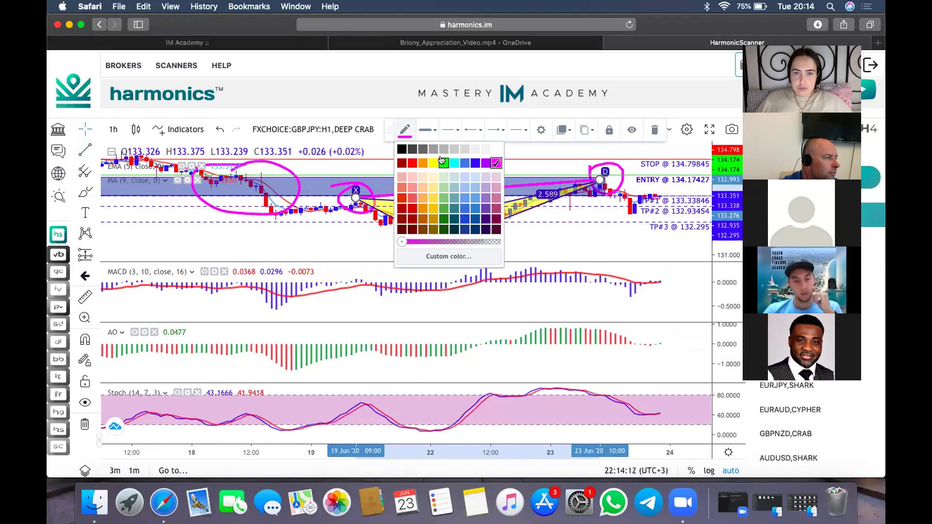
{"action": "left_click", "coordinate": [442, 162]}
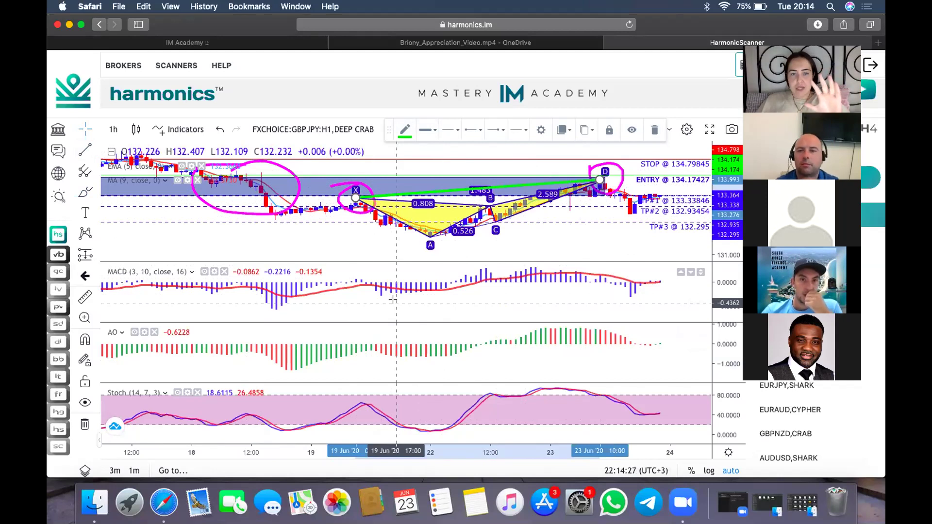
Draw a green trendline on the MACD pane from beneath X (19 Jun) to beneath D (23 Jun).
{"action": "left_click", "coordinate": [86, 153]}
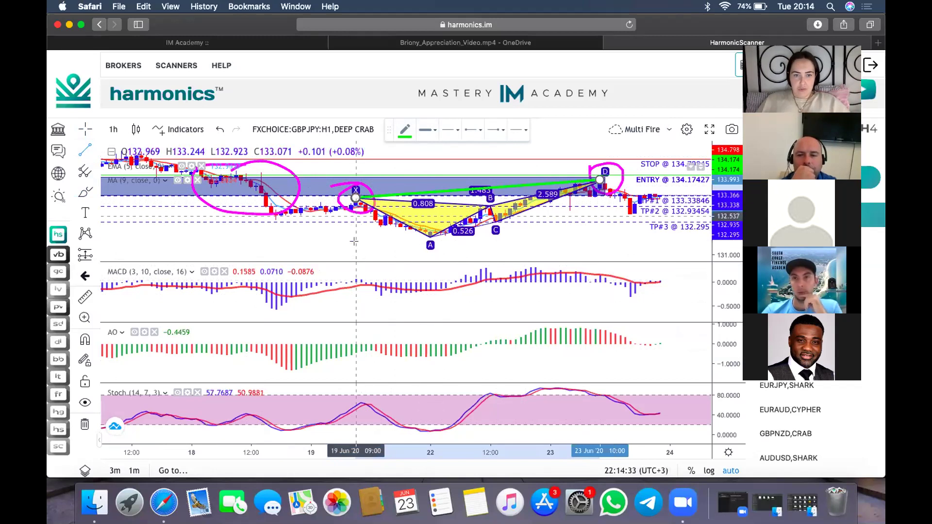
{"action": "left_click", "coordinate": [354, 280]}
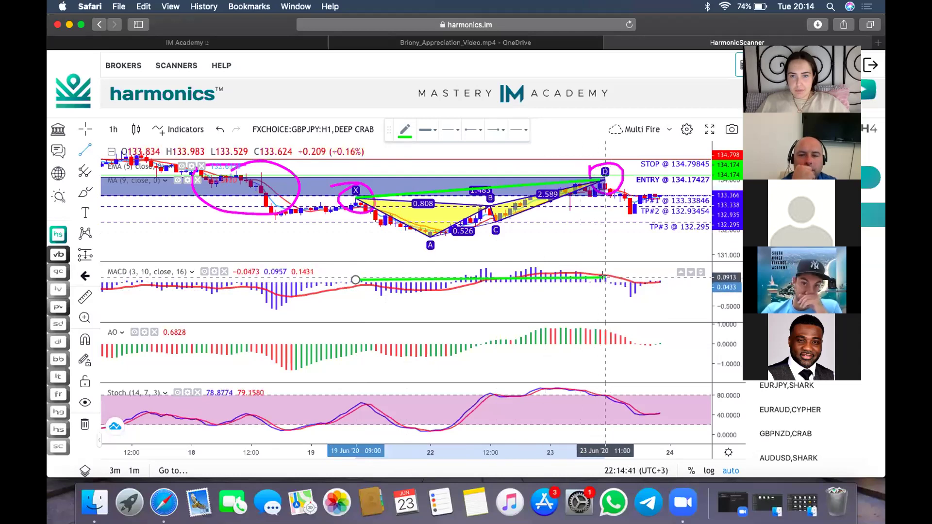
{"action": "left_click", "coordinate": [603, 276]}
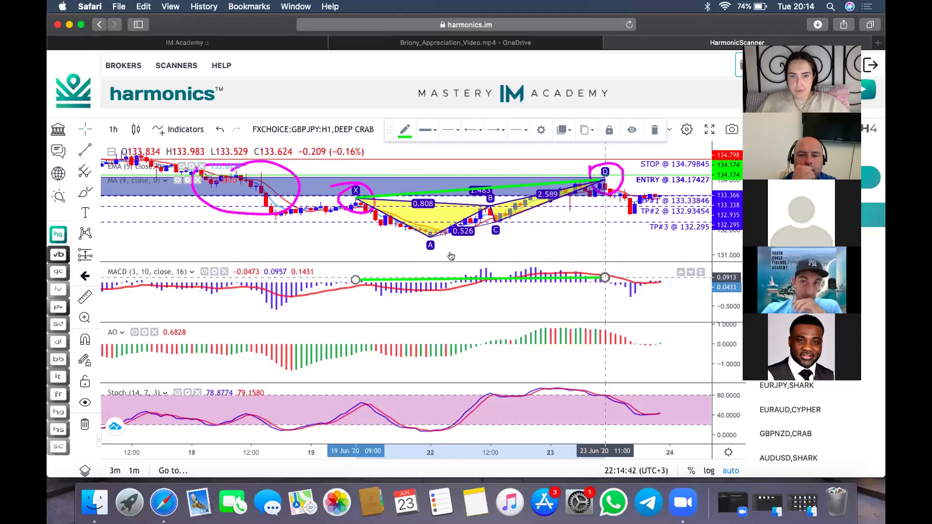
{"action": "left_click", "coordinate": [83, 150]}
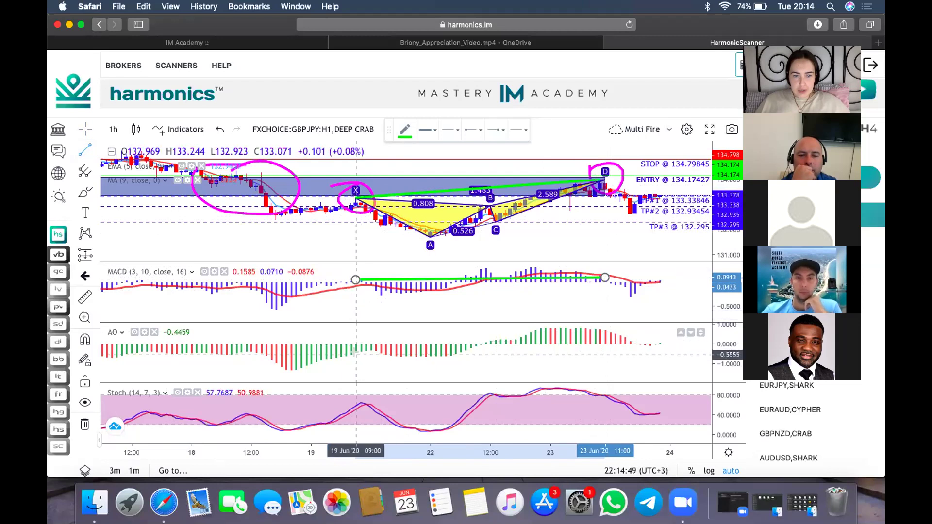
Draw a magenta AO trendline from beneath point X to beneath point D.
{"action": "left_click", "coordinate": [356, 349]}
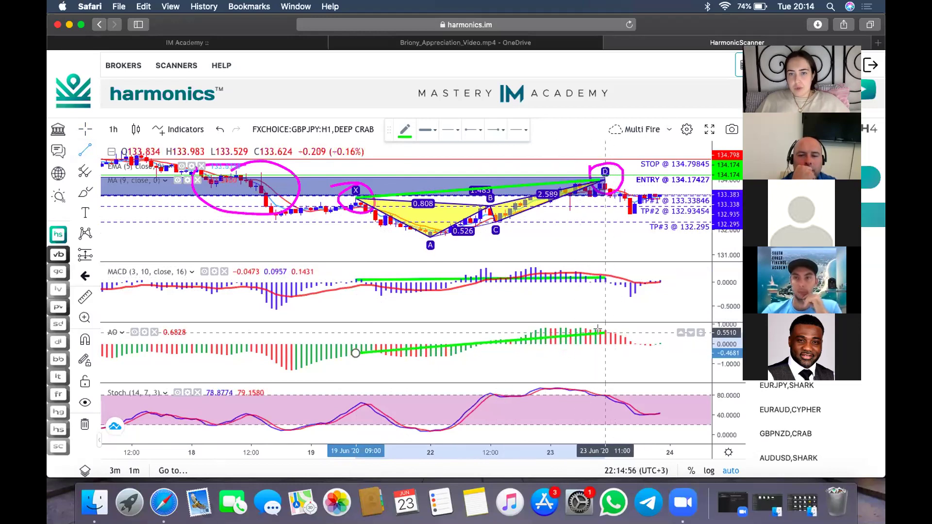
{"action": "left_click", "coordinate": [604, 331]}
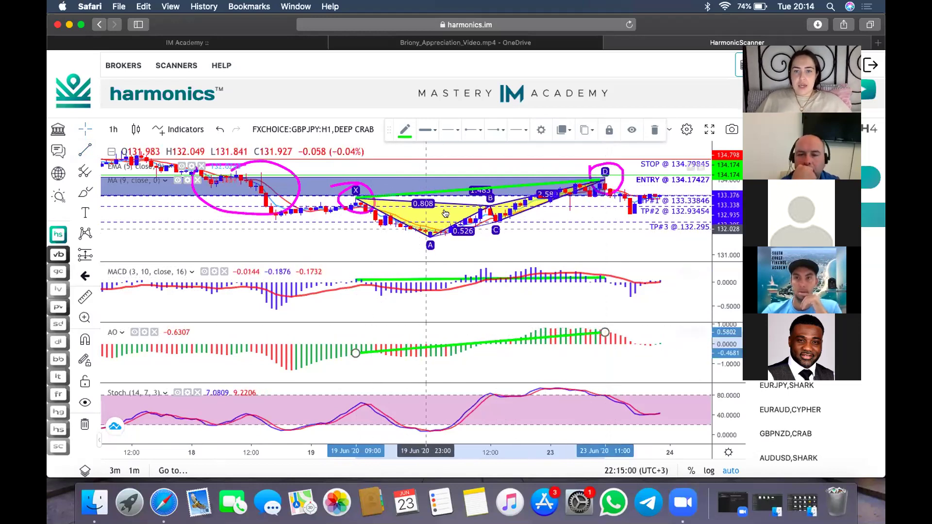
{"action": "left_click", "coordinate": [404, 129]}
{"action": "left_click", "coordinate": [496, 168]}
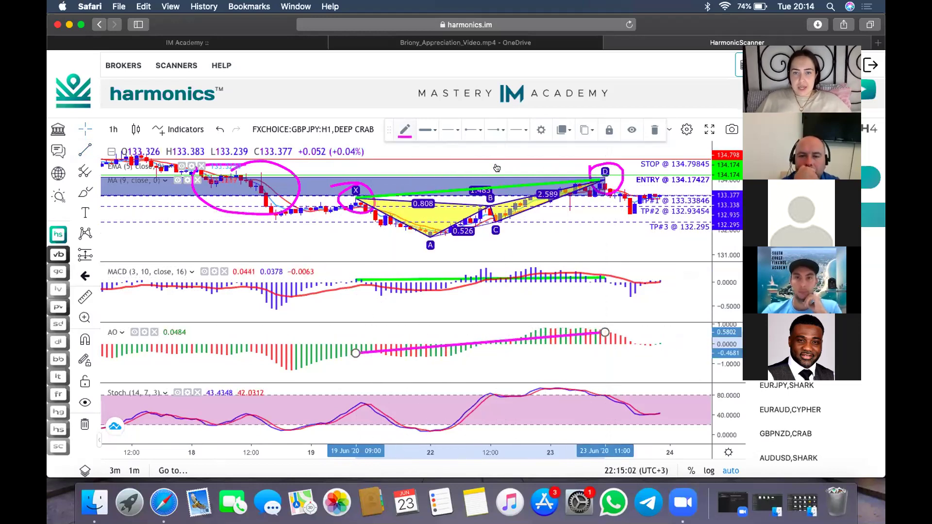
Recolour the green MACD trendline magenta.
{"action": "left_click", "coordinate": [363, 282]}
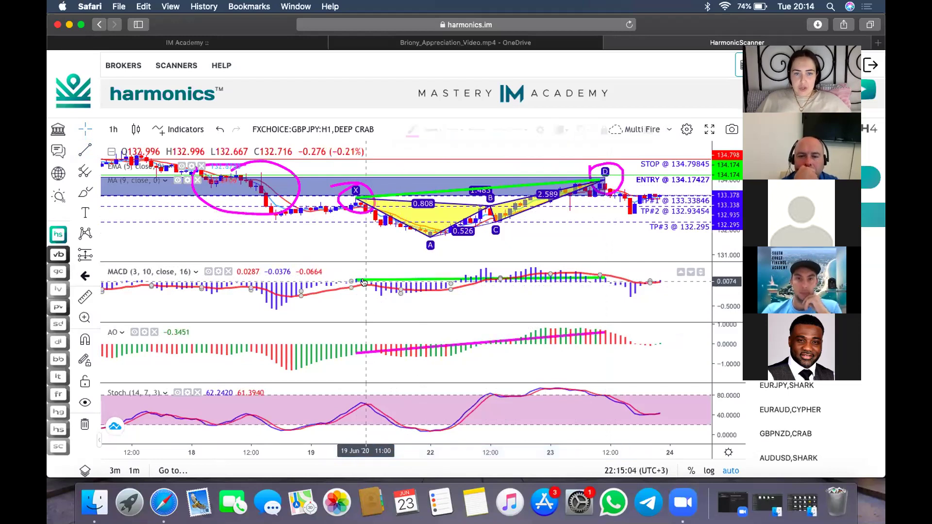
{"action": "left_click", "coordinate": [363, 280]}
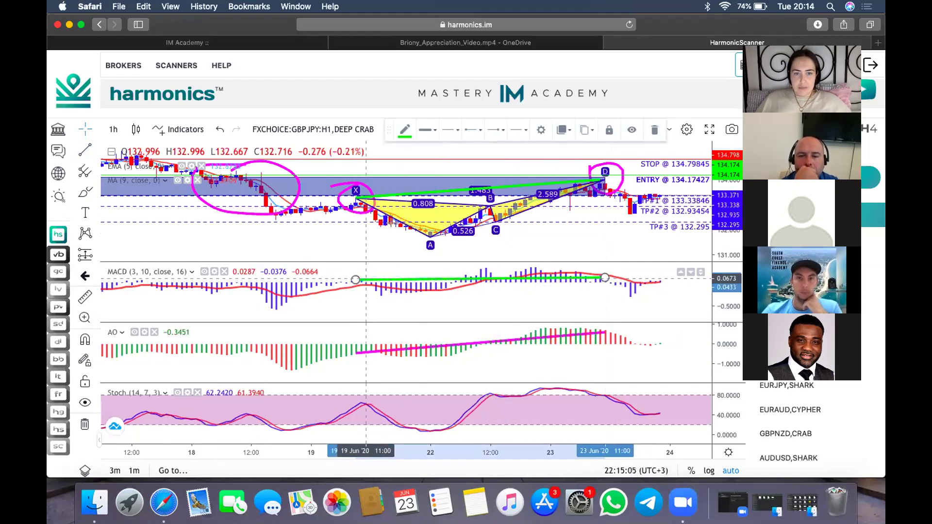
{"action": "left_click", "coordinate": [403, 130]}
{"action": "left_click", "coordinate": [495, 164]}
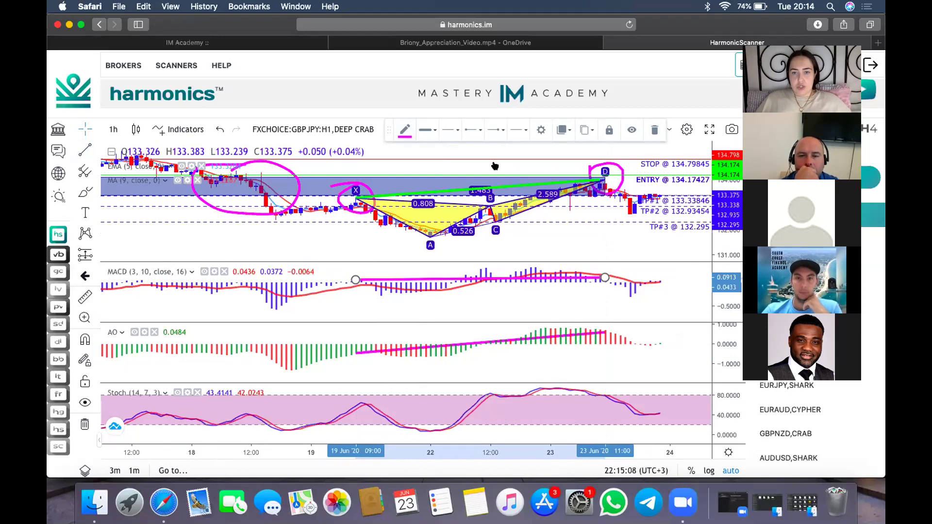